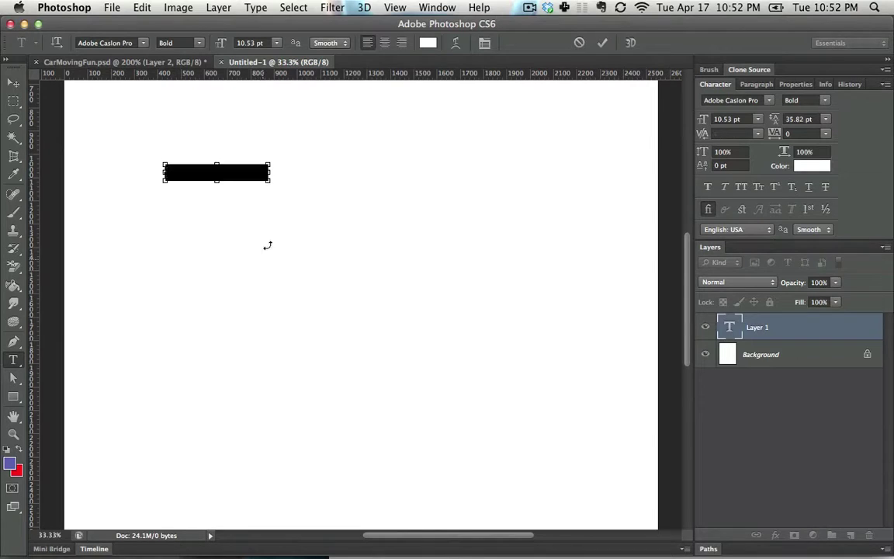
Color the "Type whatever you want" text red (ff0000) and commit the text edit.
left_click(427, 43)
left_click_drag(470, 312, 570, 248)
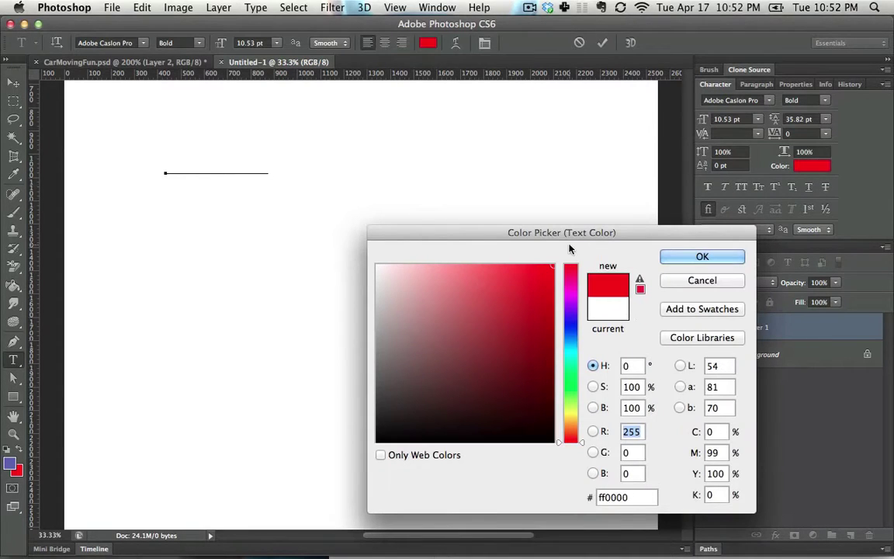
left_click(672, 257)
left_click(218, 169)
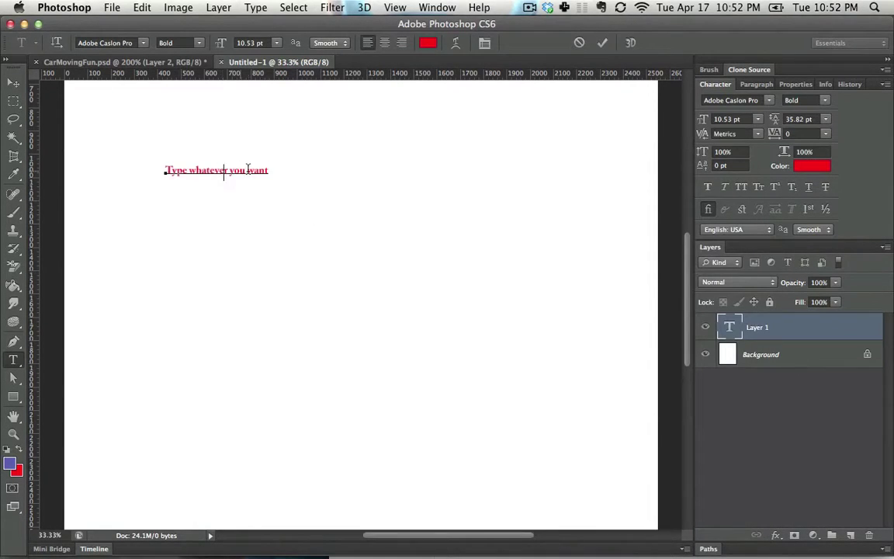
key("super")
key("super+Return")
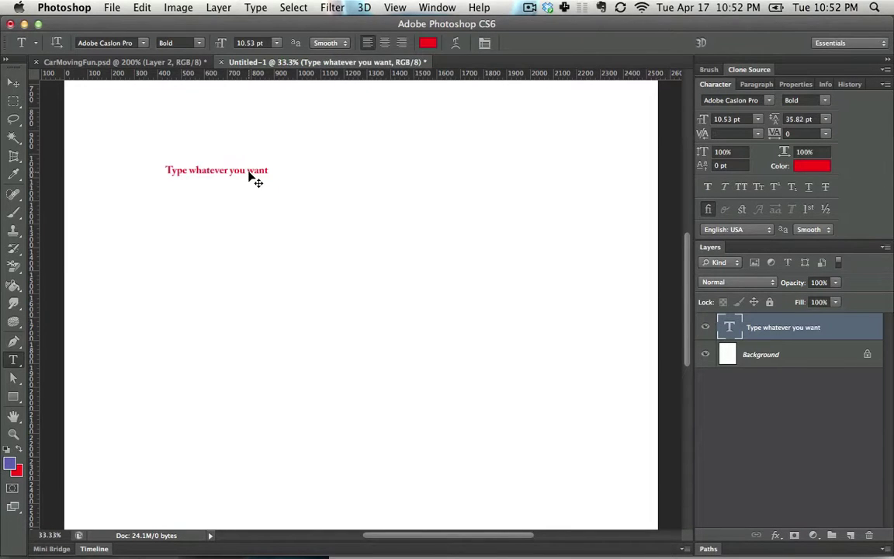
Scale the "Type whatever you want" text up proportionally to 23.63 pt with Free Transform.
key("super+t")
left_click_drag(269, 161, 394, 118)
key("Return")
key("t")
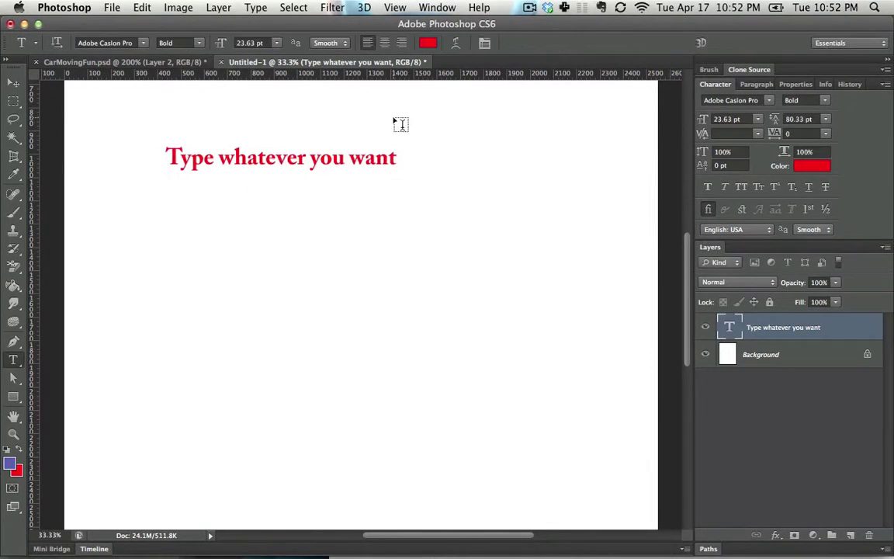
Set only the word "whatever" to the Italic font style and commit the text edit.
left_click(316, 159)
key("super+a")
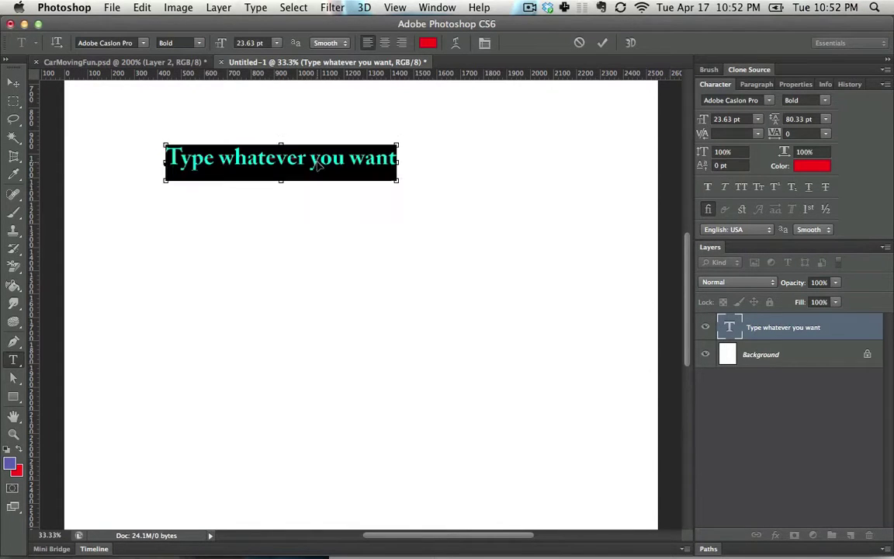
left_click(262, 159)
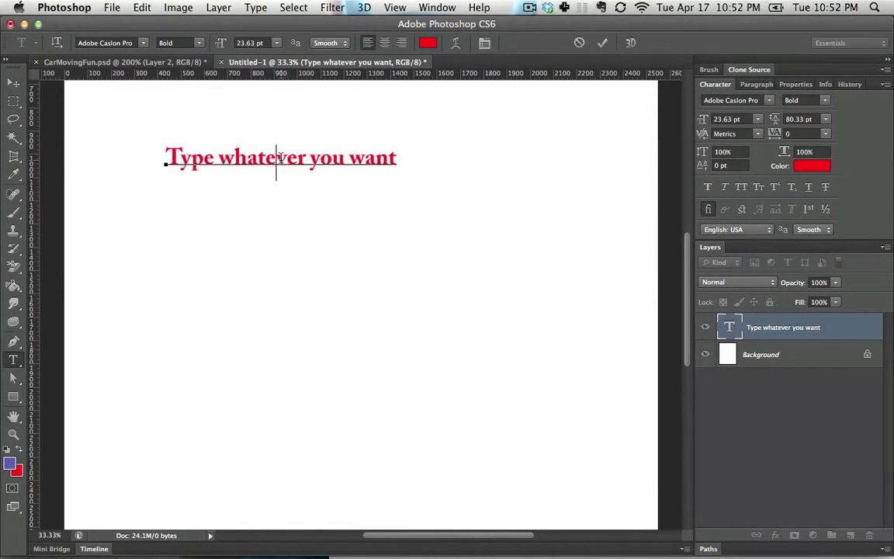
double_click(261, 159)
left_click(193, 44)
left_click(455, 70)
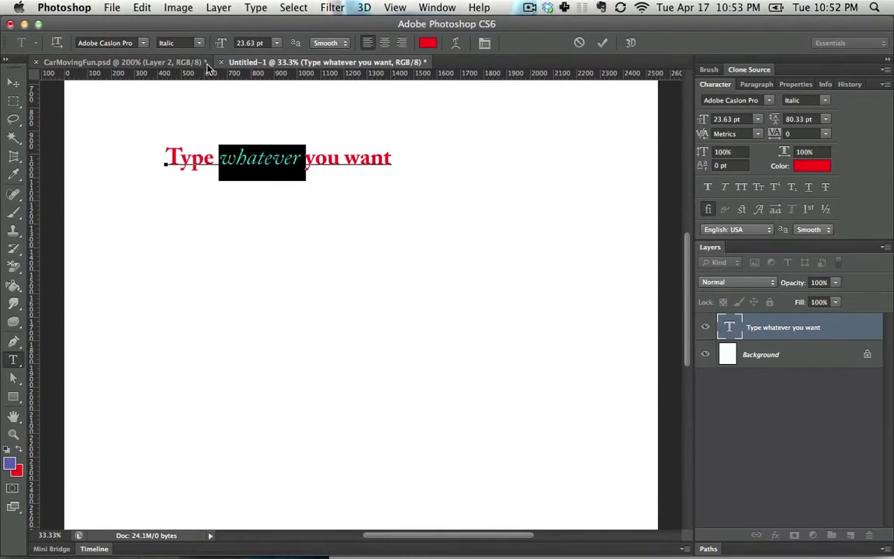
left_click(303, 158)
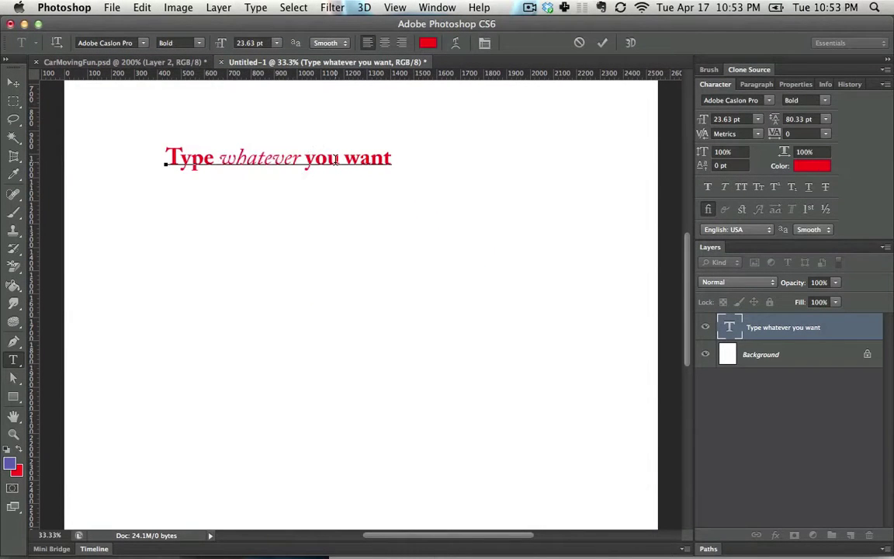
key("super+Return")
Enlarge the whole text line to 42.9 pt with Free Transform.
key("super+t")
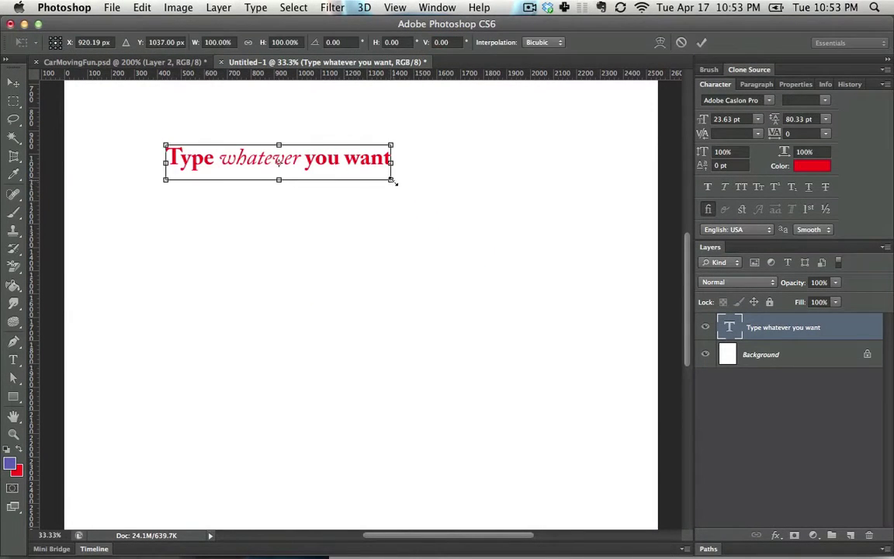
left_click_drag(392, 180, 559, 284)
key("Return")
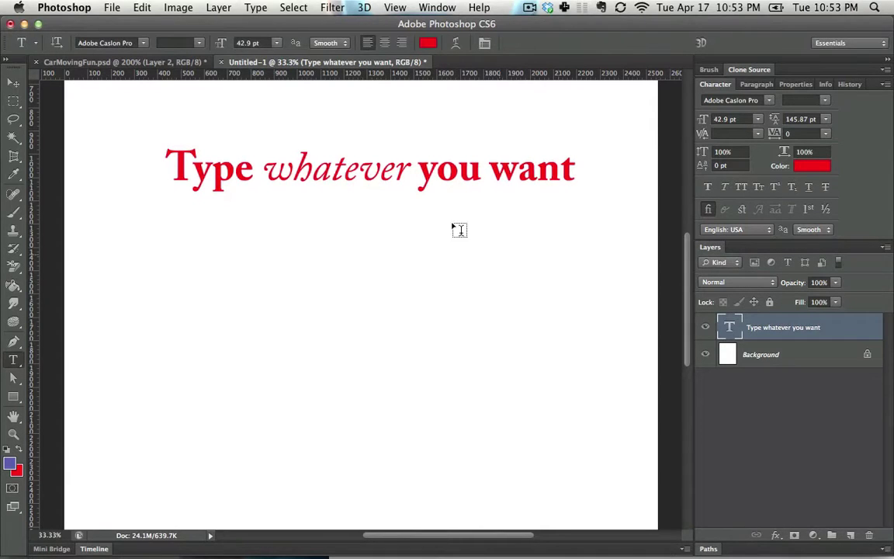
Select the whole text line and look up the Character panel among the available panels.
left_click(292, 169)
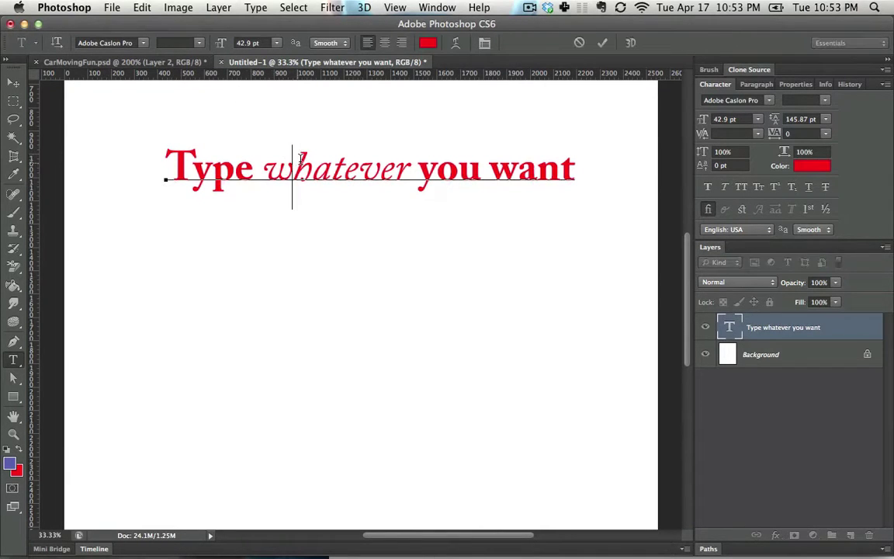
left_click(437, 7)
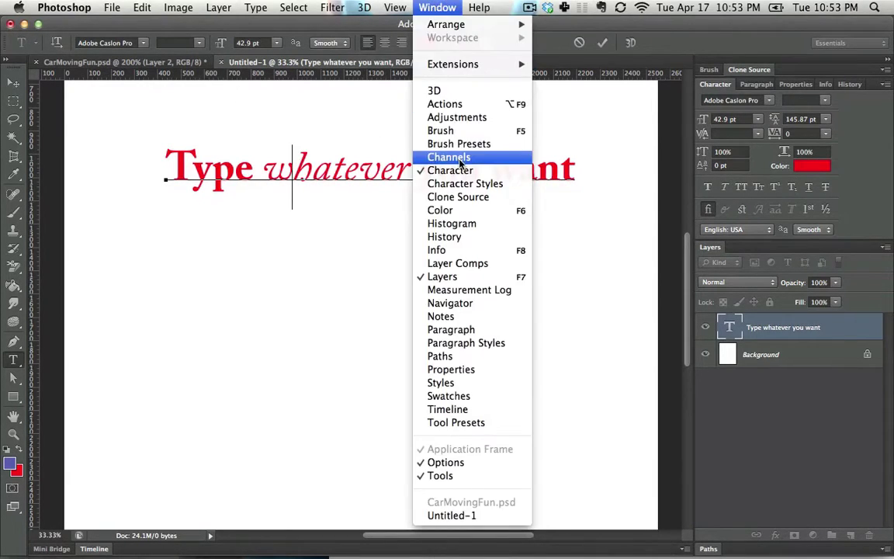
triple_click(323, 155)
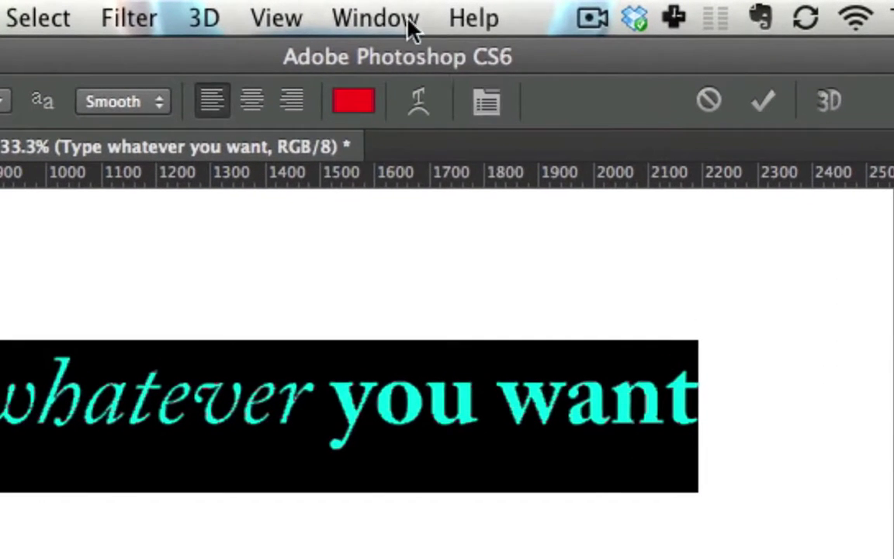
left_click(451, 10)
left_click(428, 23)
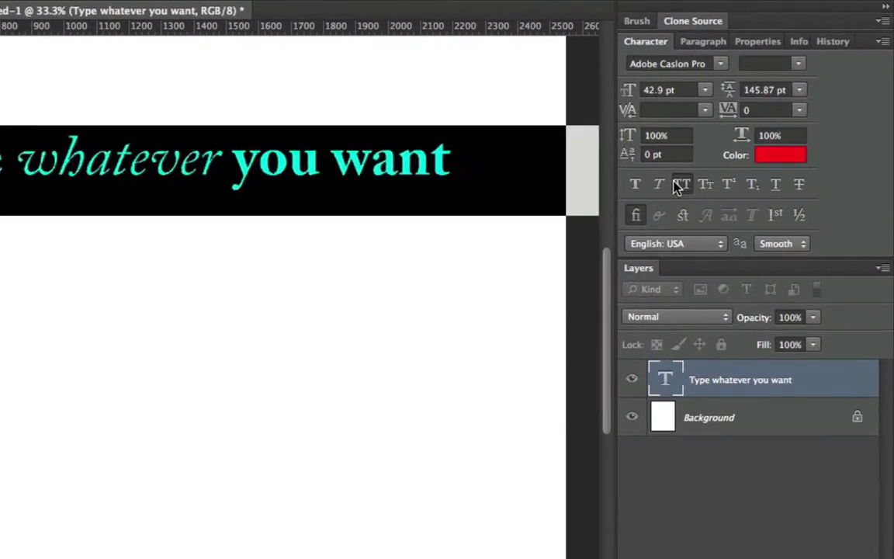
Try character formatting such as All Caps and Faux Bold on the selected text, switching each off again.
left_click(741, 187)
left_click(680, 185)
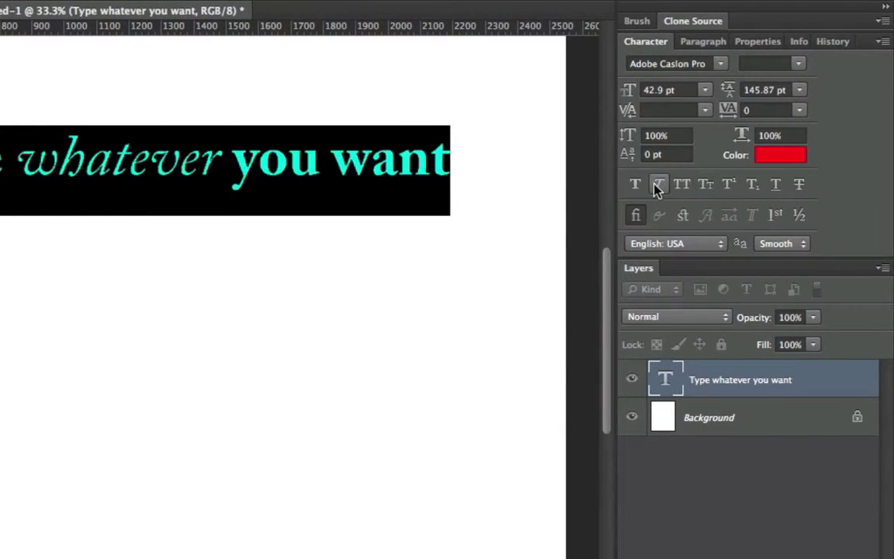
left_click(634, 188)
left_click(634, 188)
Try the Regular font style on the text and review the font's other available styles.
left_click(783, 67)
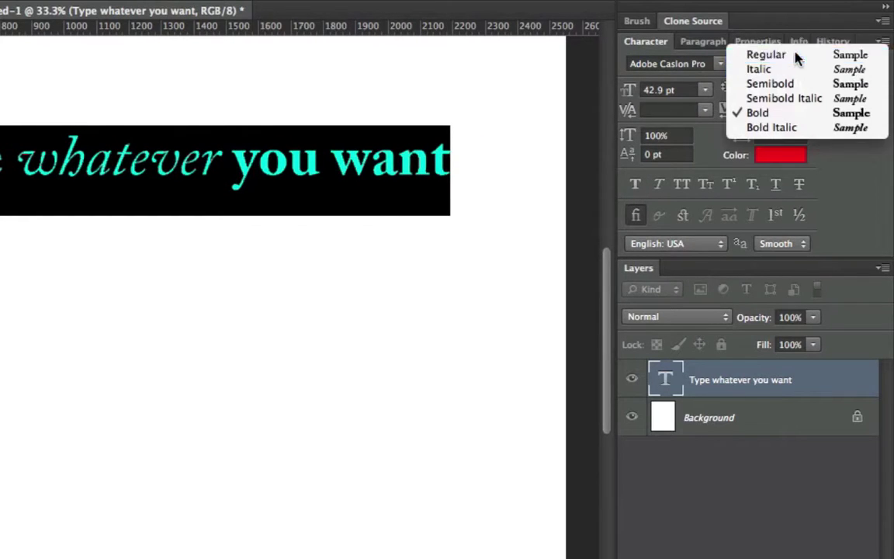
left_click(794, 54)
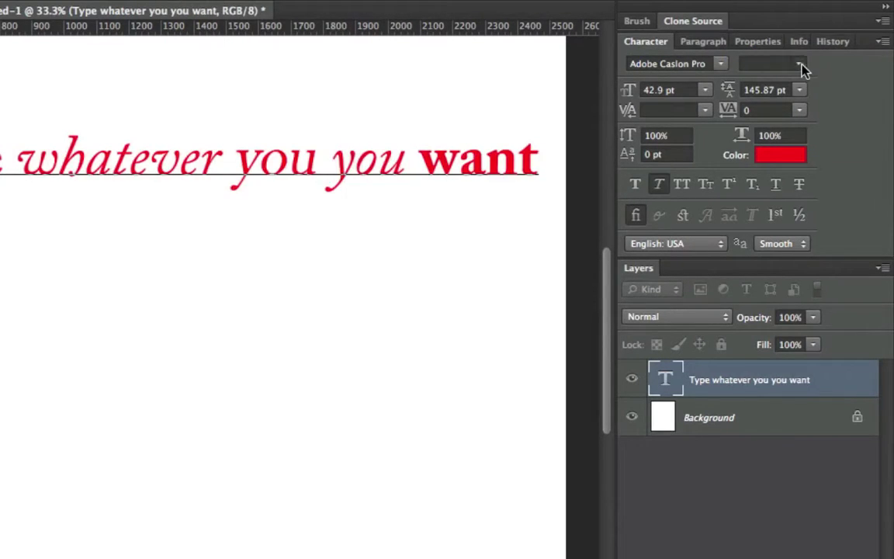
left_click(802, 70)
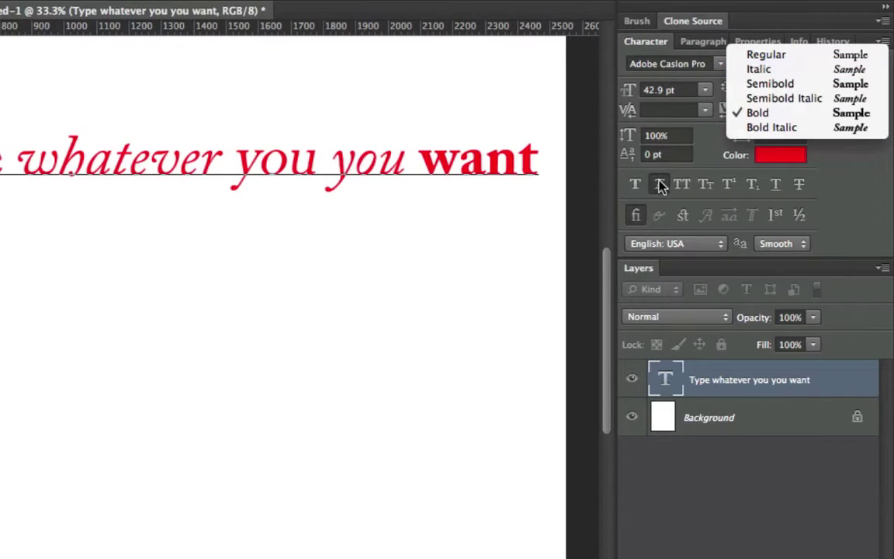
Replace both occurrences of "you" before "want" with a single retyped "you".
left_click(350, 165)
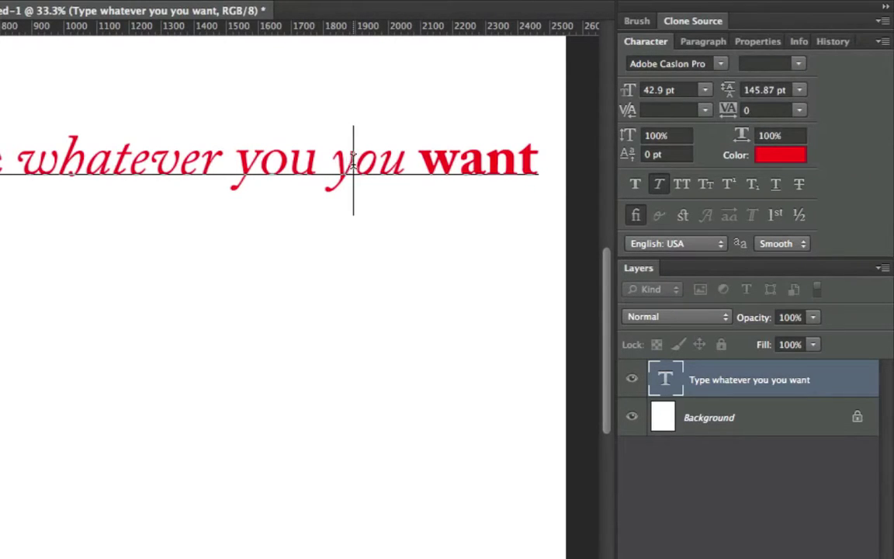
key("ctrl+a")
left_click(340, 159)
double_click(271, 156)
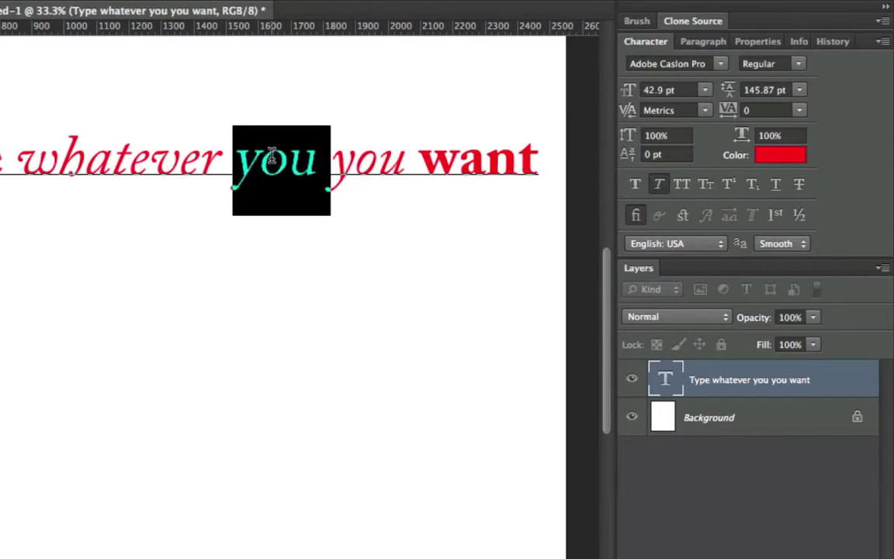
key("BackSpace")
key("shift+Right")
key("shift+Right")
key("shift+Right")
key("shift+Right")
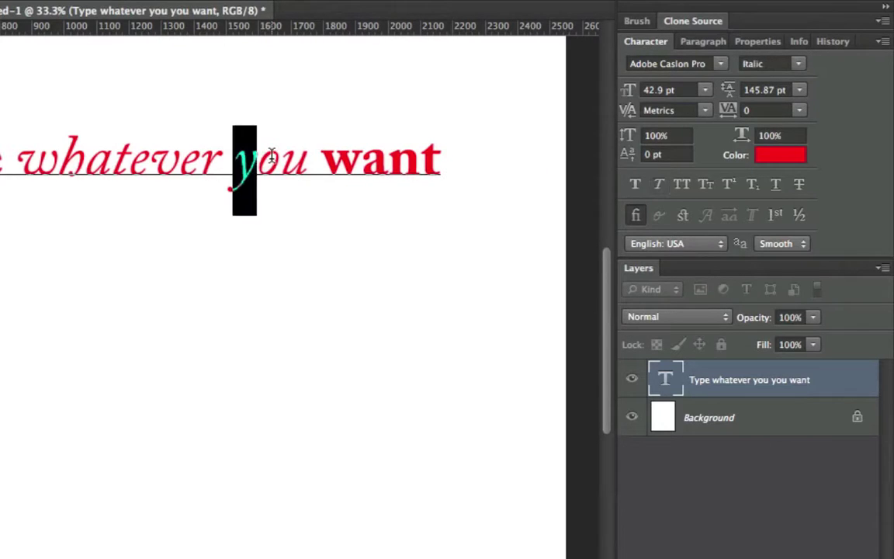
key("BackSpace")
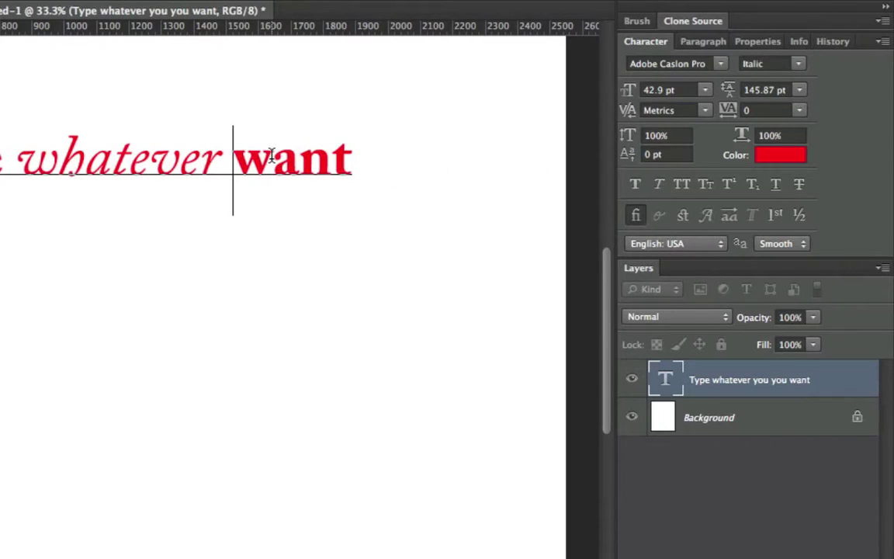
type("you")
Set the retyped word "you" to the Regular font style.
key("shift+Left")
key("shift+Left")
key("shift+Left")
key("shift+Left")
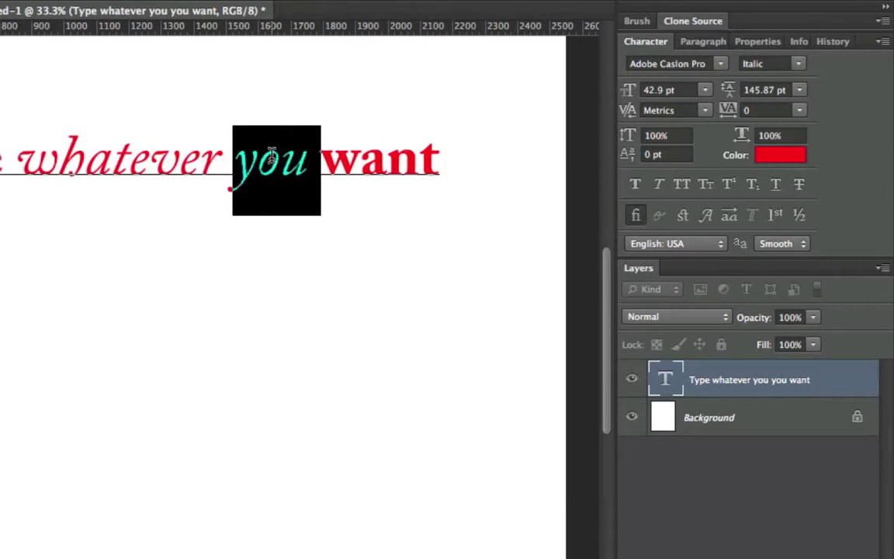
left_click(798, 63)
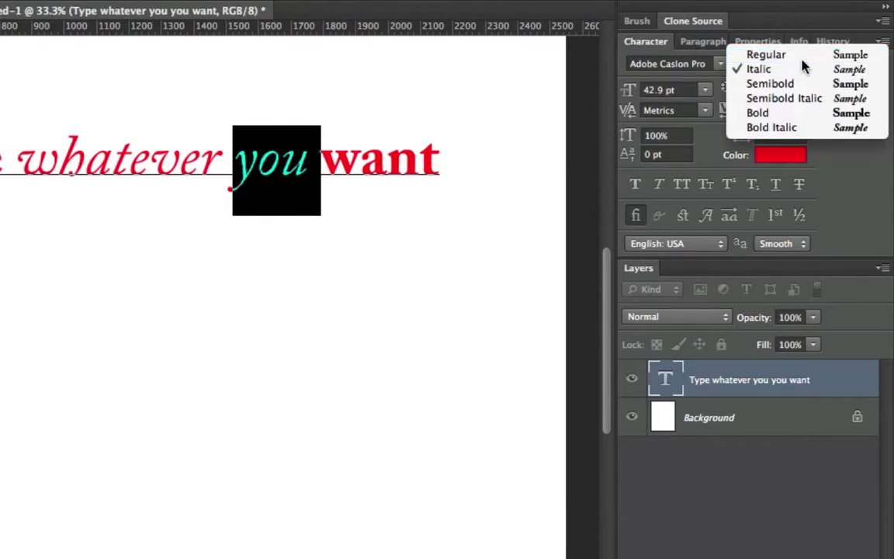
left_click(799, 55)
Set the word "you" to the Bold font style and commit the text edit.
left_click(372, 163)
key("Left")
key("shift+Left")
key("shift+Left")
key("shift+Left")
key("shift+Left")
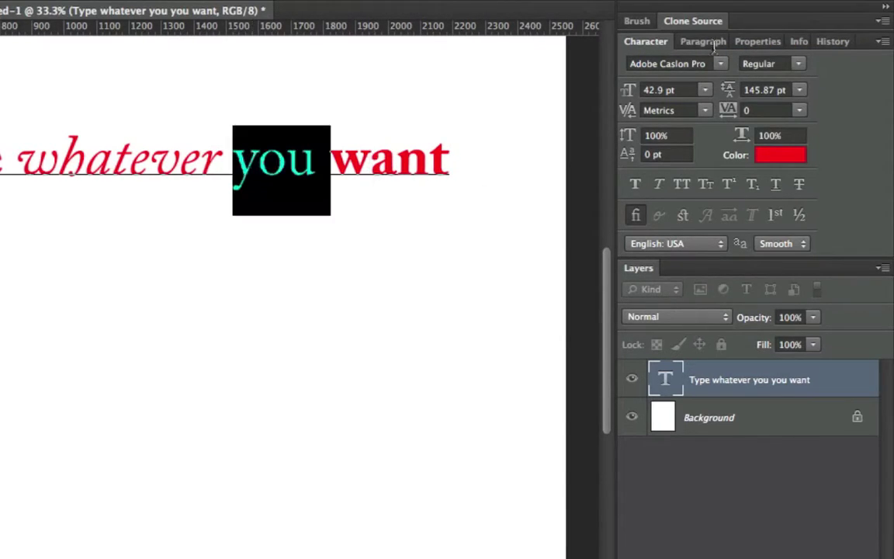
left_click(797, 64)
left_click(800, 114)
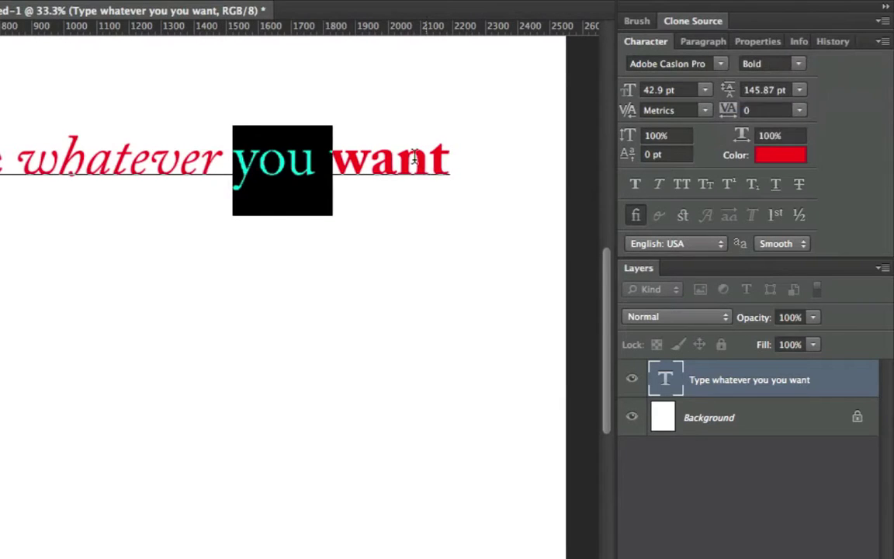
left_click(397, 163)
left_click(360, 161)
key("ctrl+Return")
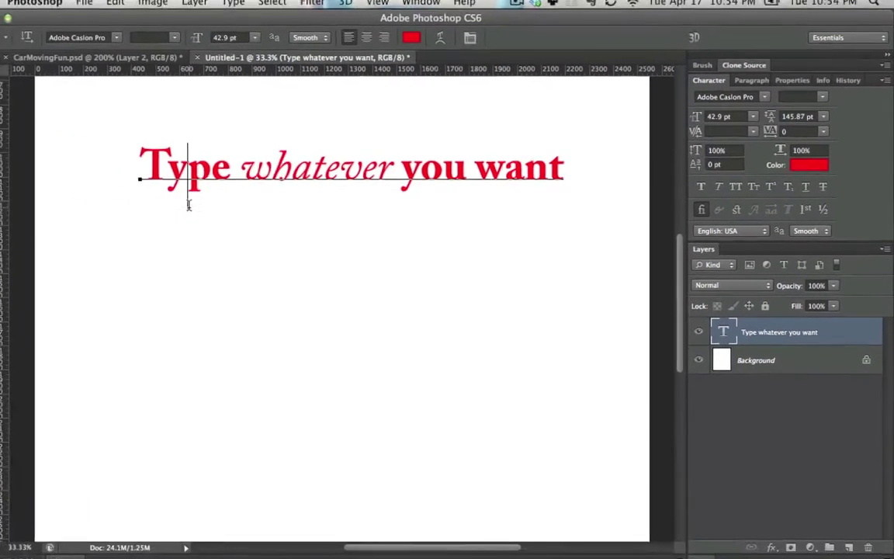
left_click_drag(0, 159, 8, 256)
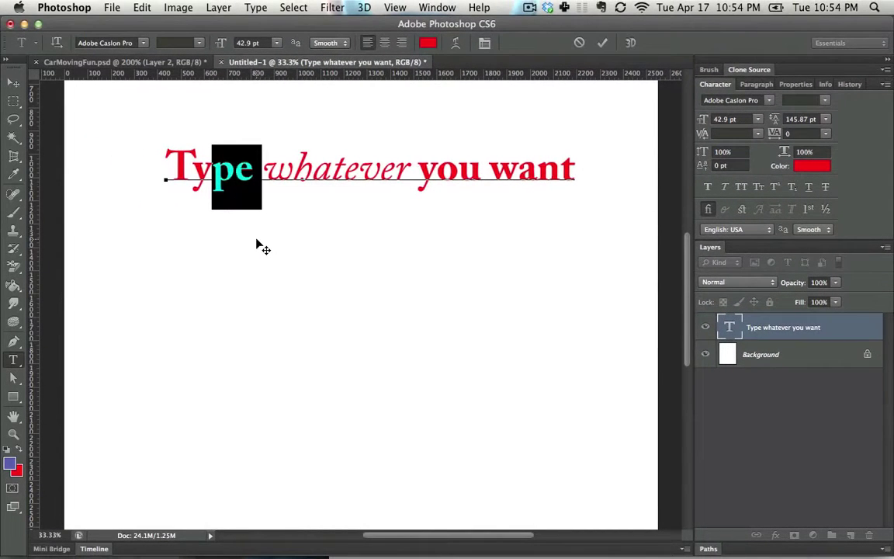
left_click(260, 246)
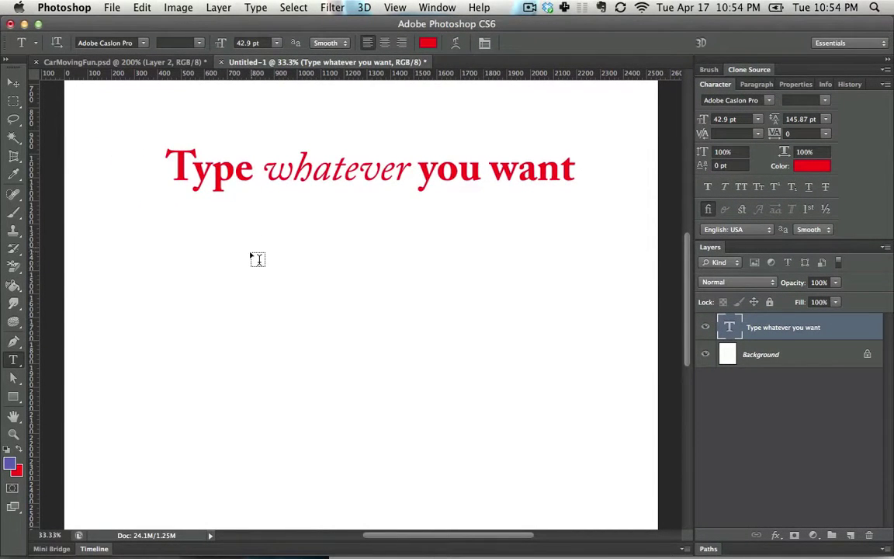
Draw a paragraph text box about 1090 by 720 px below the headline containing "now it will always fit in this box no matter what".
left_click_drag(239, 238, 491, 403)
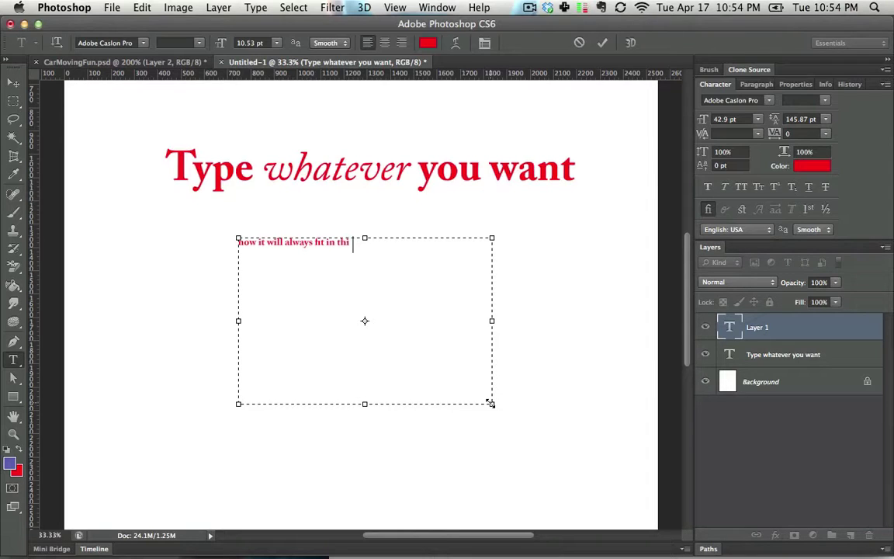
type("how it will always fit in this box no matter w")
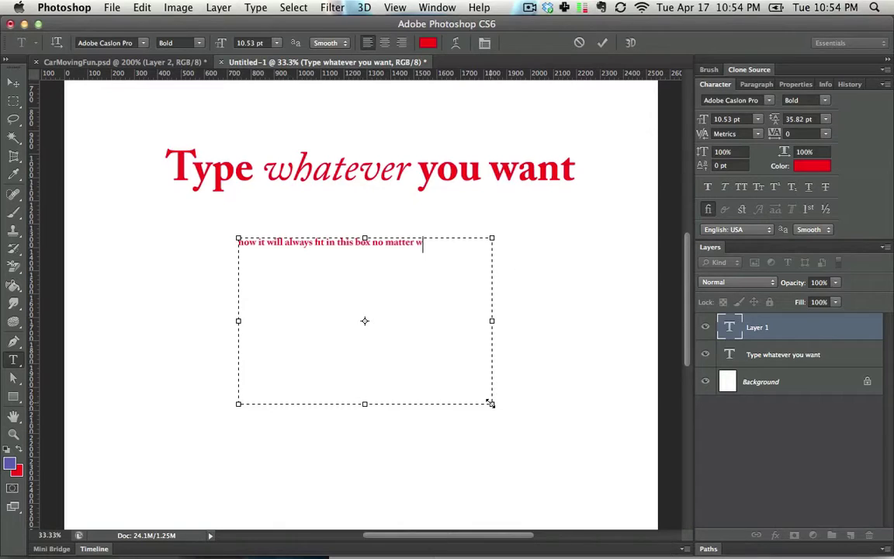
Copy the sentence in the text box and paste it six more times after itself.
key("ctrl+a")
key("Right")
key("super+v")
key("super+v")
key("super+v")
key("super+v")
key("super+v")
key("super+v")
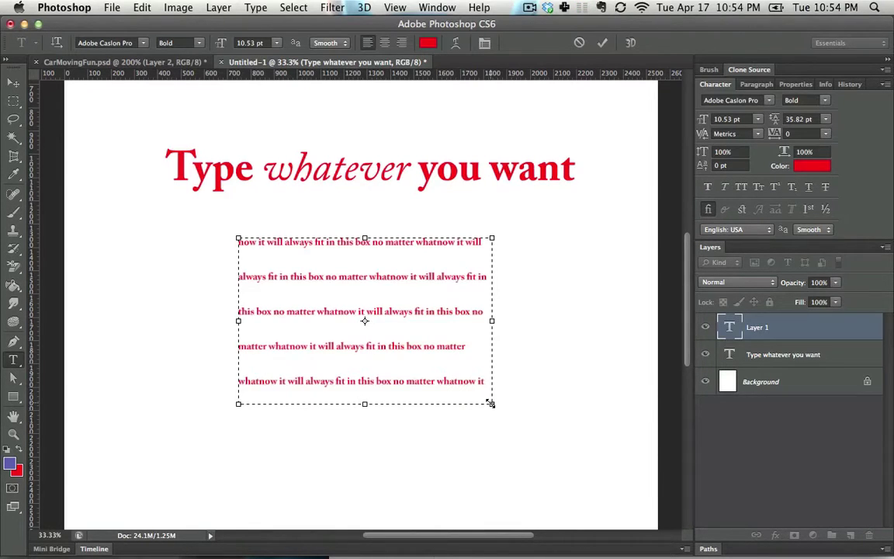
Reduce the leading of all the paragraph text to 18.01 pt and hide the selection highlight.
key("super+a")
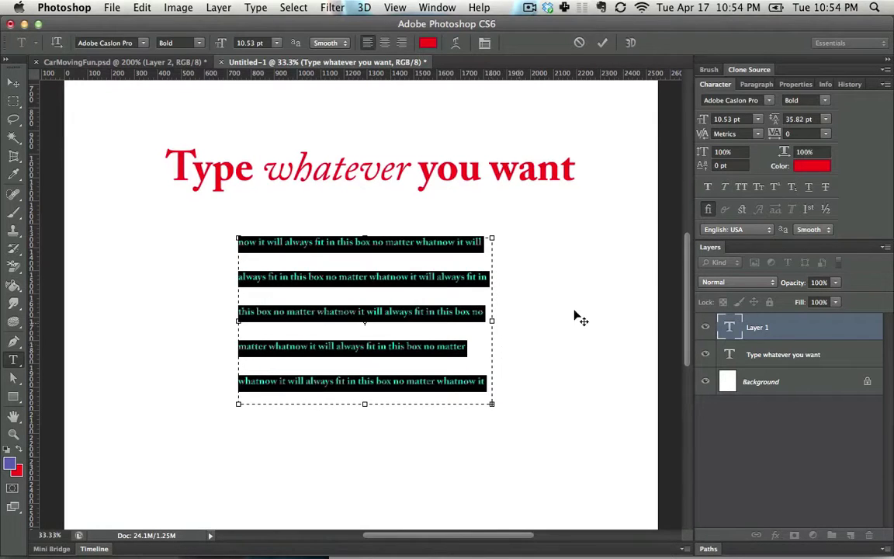
key("alt+Up")
key("alt+Up")
key("alt+Up")
key("alt+Up")
key("alt+Up")
key("alt+Up")
key("alt+Up")
key("alt+Up")
key("alt+Up")
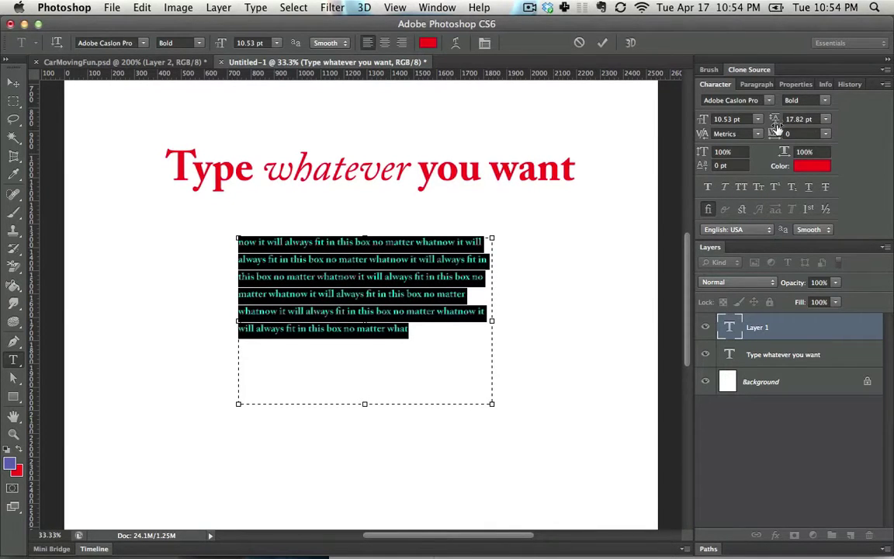
mouse_move(776, 128)
left_mouse_down()
mouse_move(799, 128)
mouse_move(776, 128)
left_mouse_up()
key("super+h")
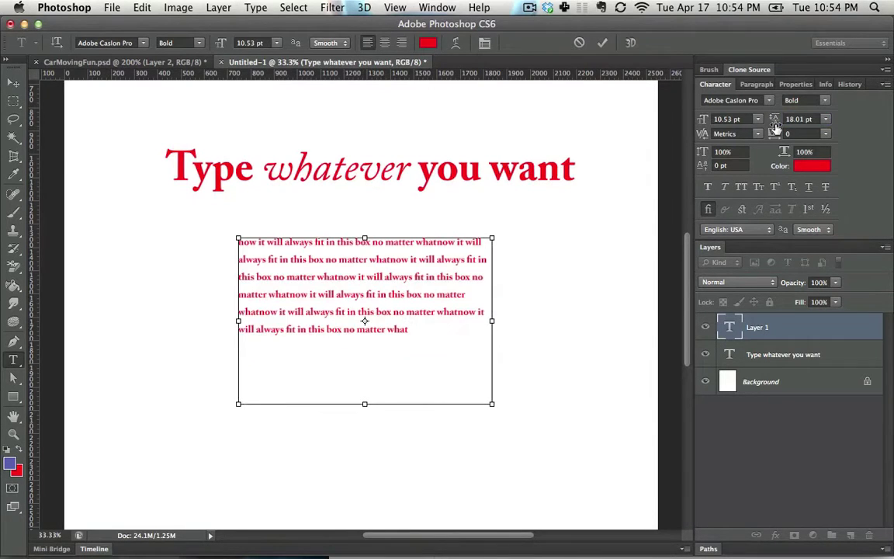
Fill the text box with more copies of the sentence and move the committed paragraph under the headline, flush with its right end.
type("now it will always fit in this box no matter whatnow it will always fit in this box no matter whatnow it will always fit in this box no matter whatnow it will always fit in this box no matter whatnow it")
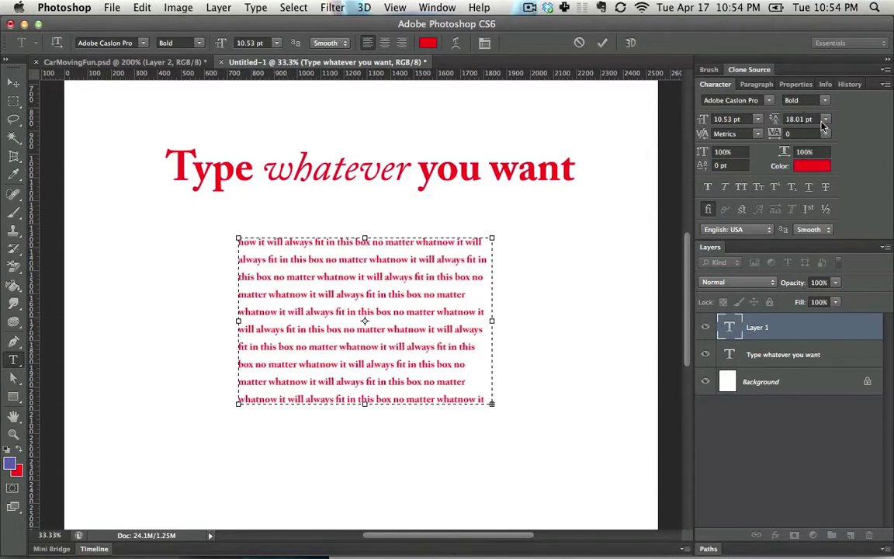
left_click(518, 272)
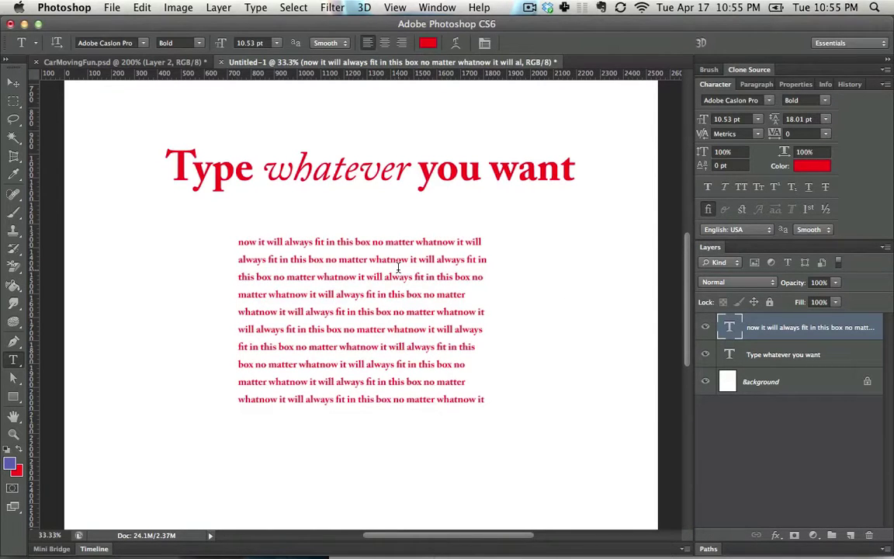
left_click(13, 82)
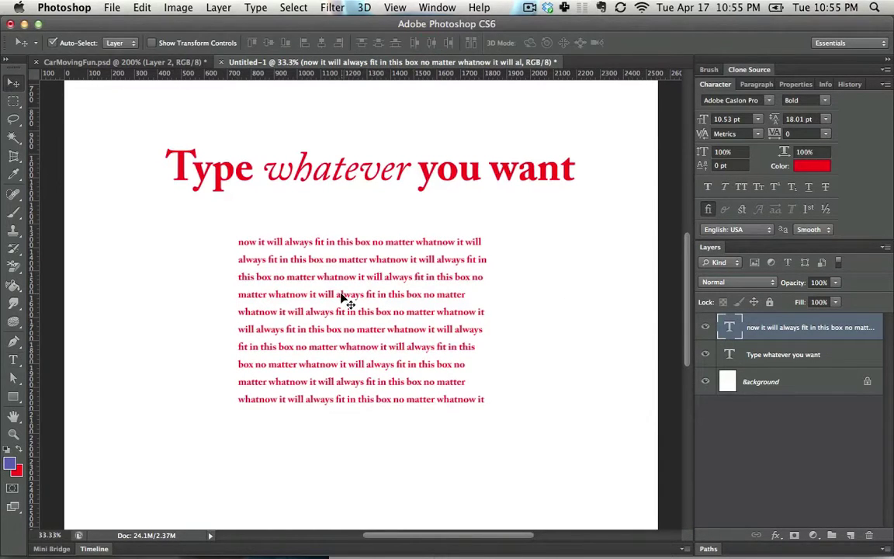
left_click_drag(328, 296, 429, 265)
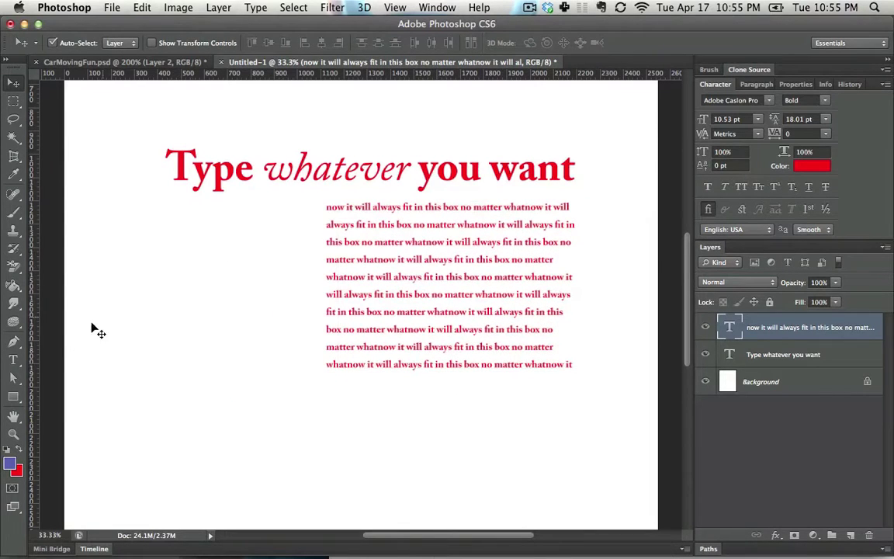
Justify all the paragraph text with its last line aligned left, turn off hyphenation, and commit the edit.
key("t")
left_click(420, 312)
key("super+a")
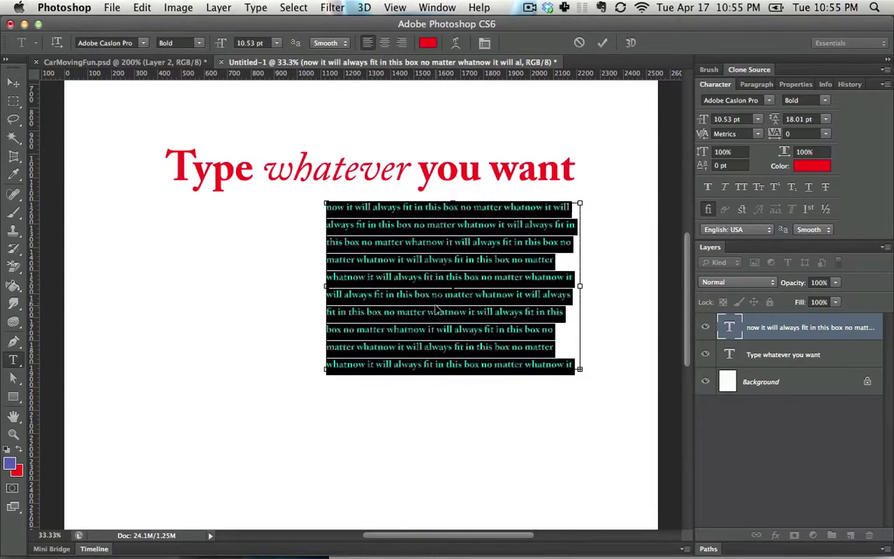
left_click(434, 7)
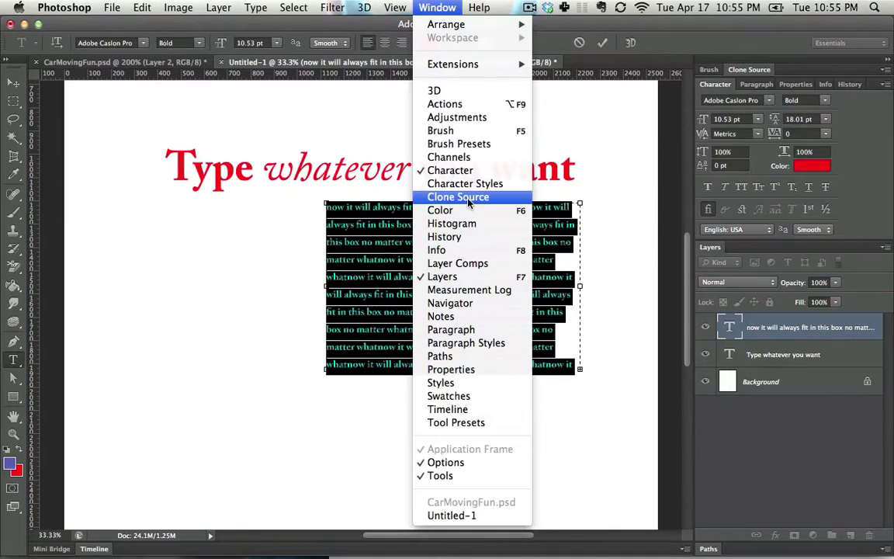
left_click(458, 329)
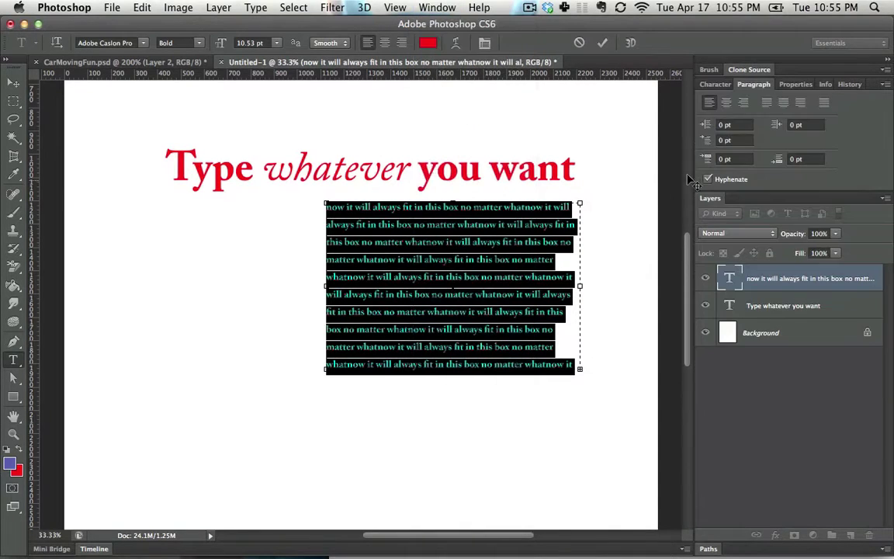
left_click(765, 104)
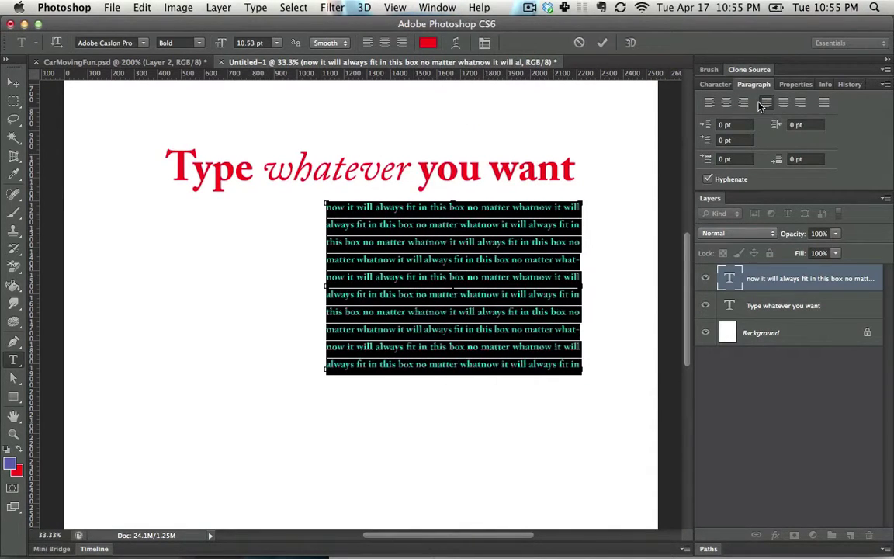
left_click(707, 180)
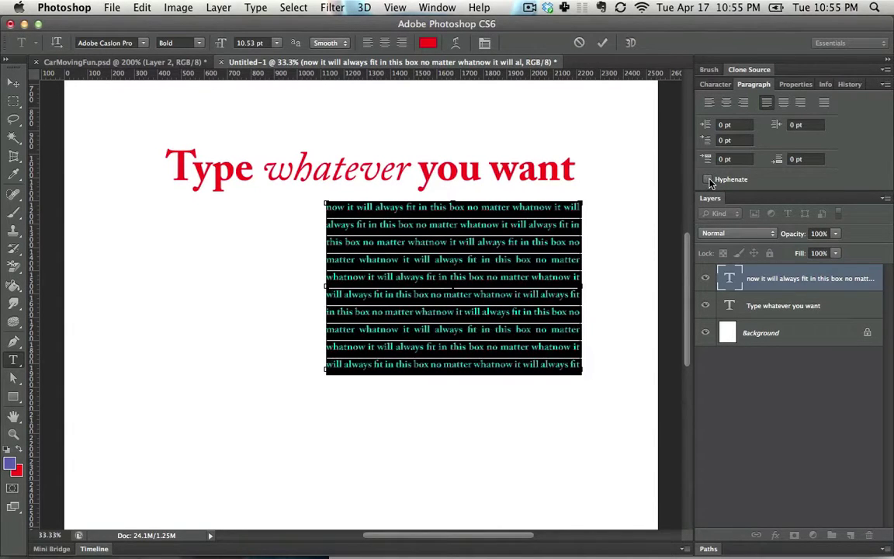
key("super+Return")
left_click(13, 82)
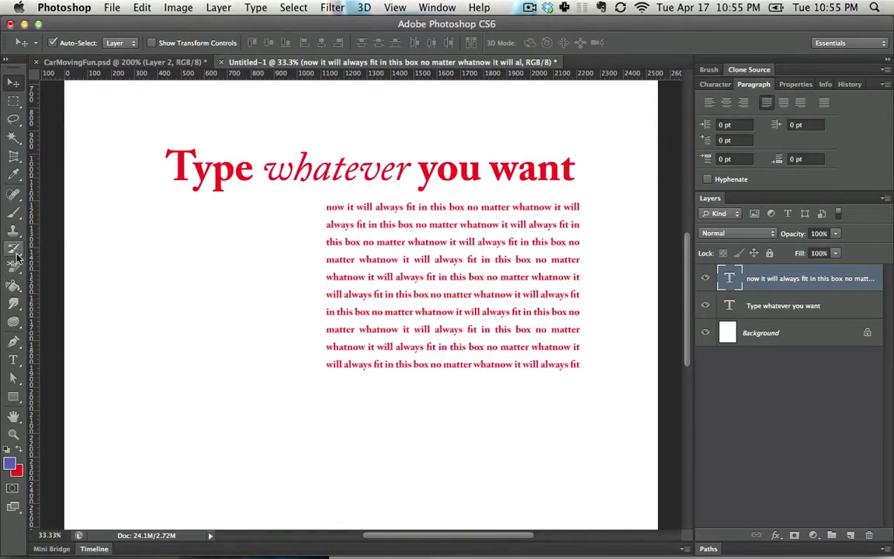
Add a vertical text line reading "This is vertical" in the empty area beside the paragraph and commit it.
left_click(14, 361)
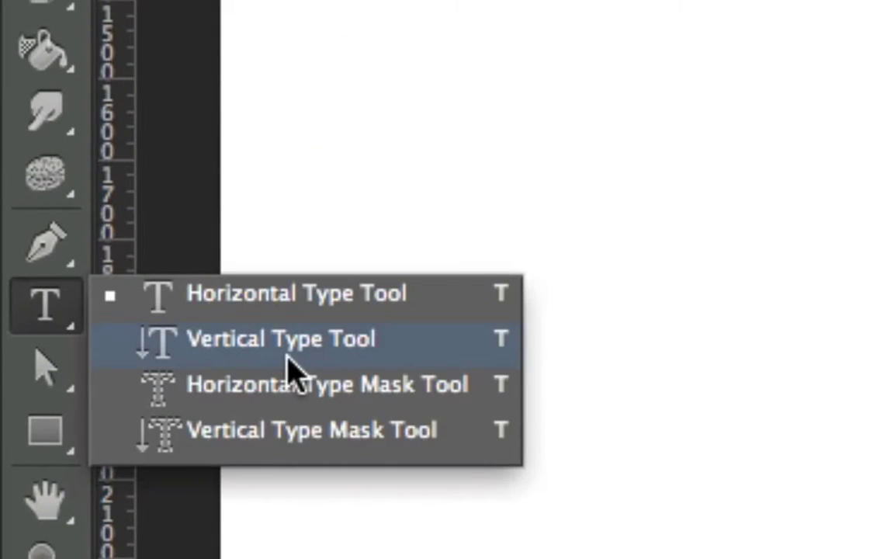
left_click(288, 359)
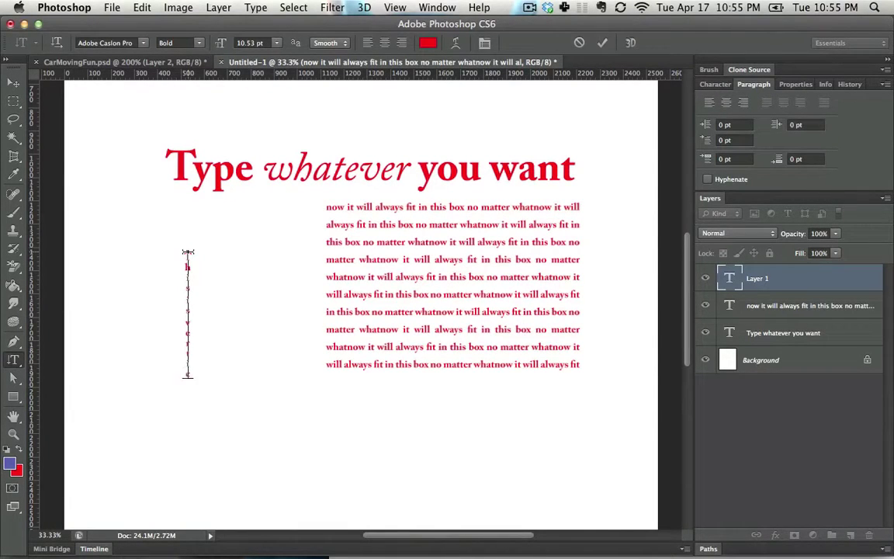
key("super+Return")
Scale the vertical text to about 160% and move it up beside the start of the headline.
key("super+t")
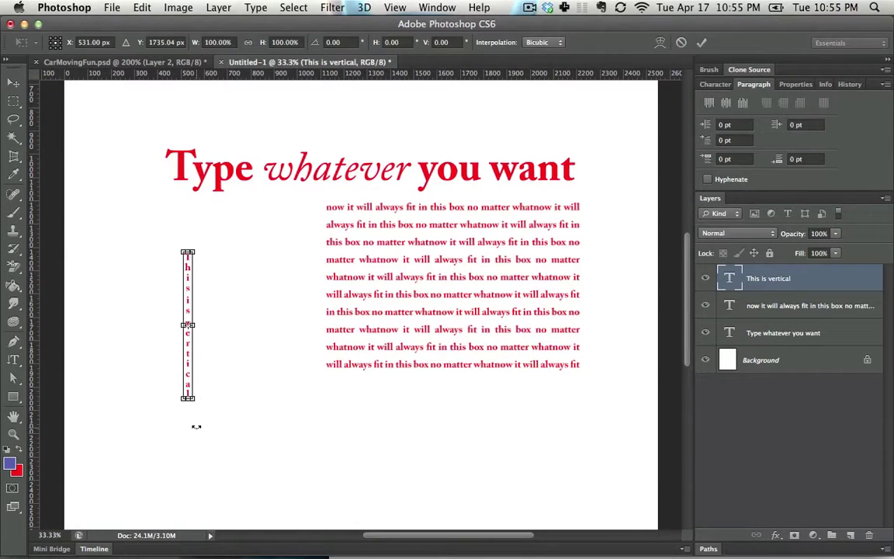
left_click_drag(193, 400, 273, 481)
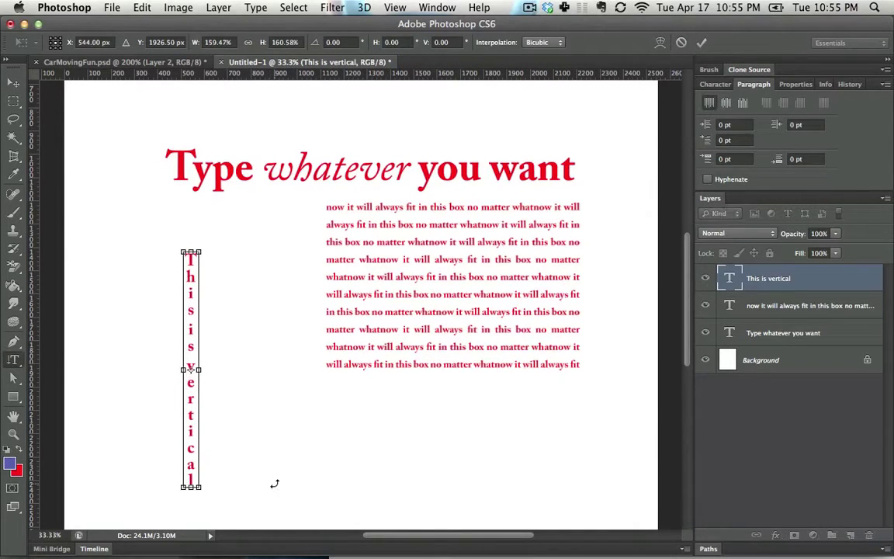
key("Return")
left_click(13, 82)
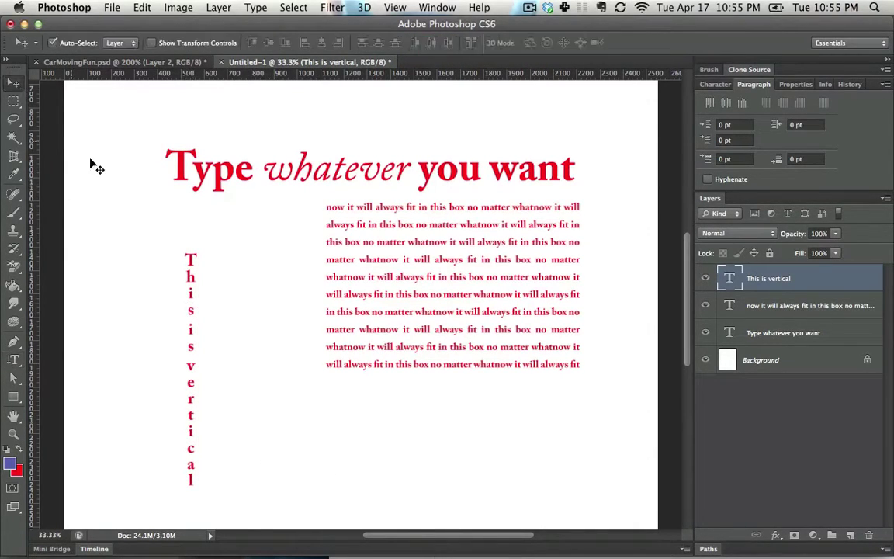
left_click_drag(188, 268, 123, 164)
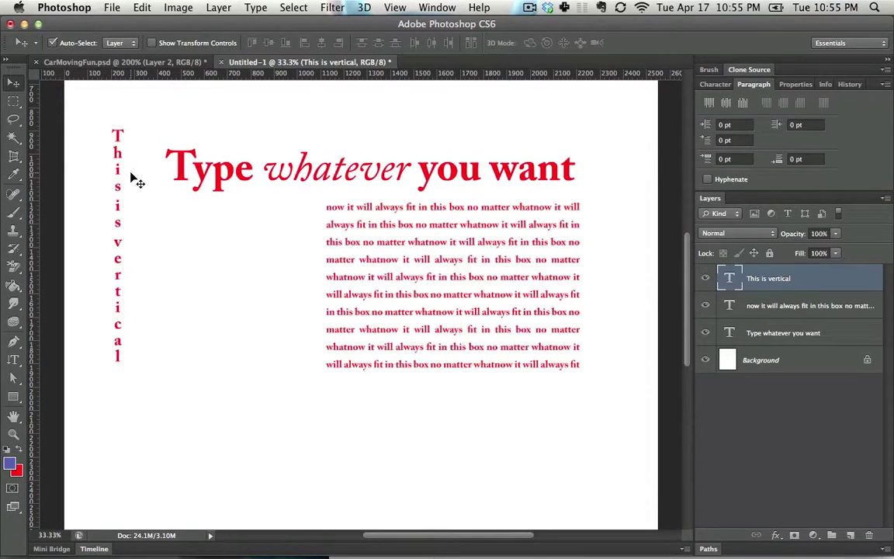
Create a text-shaped selection reading "Here is selection from text" below the vertical text with the Horizontal Type Mask tool.
left_click(17, 359)
left_click(20, 360)
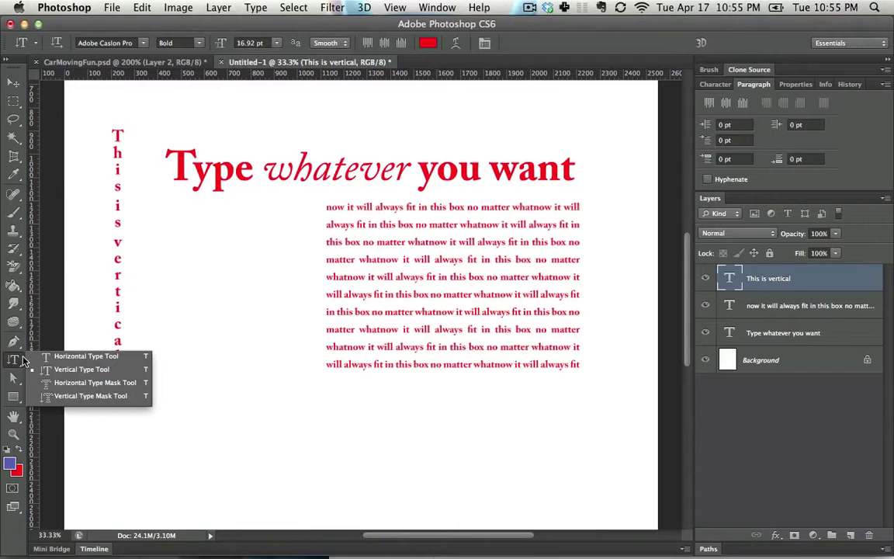
left_click(87, 383)
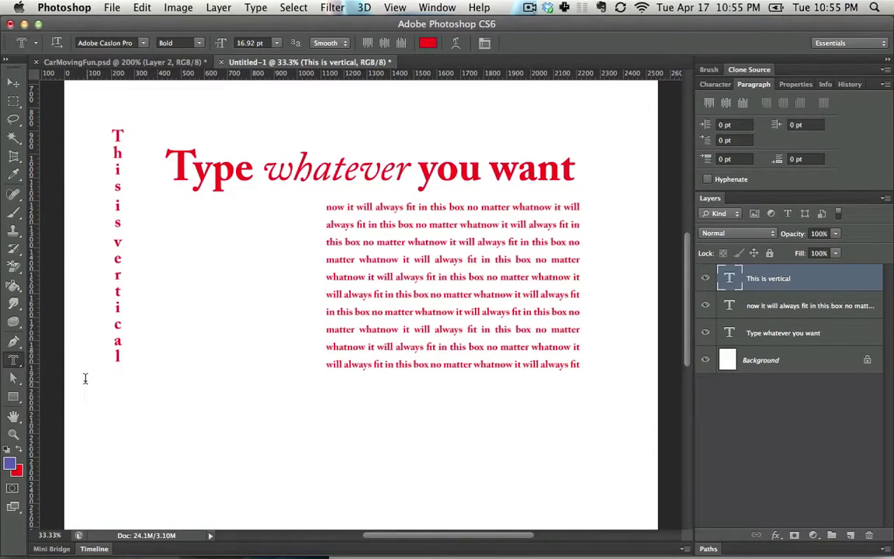
left_click(170, 391)
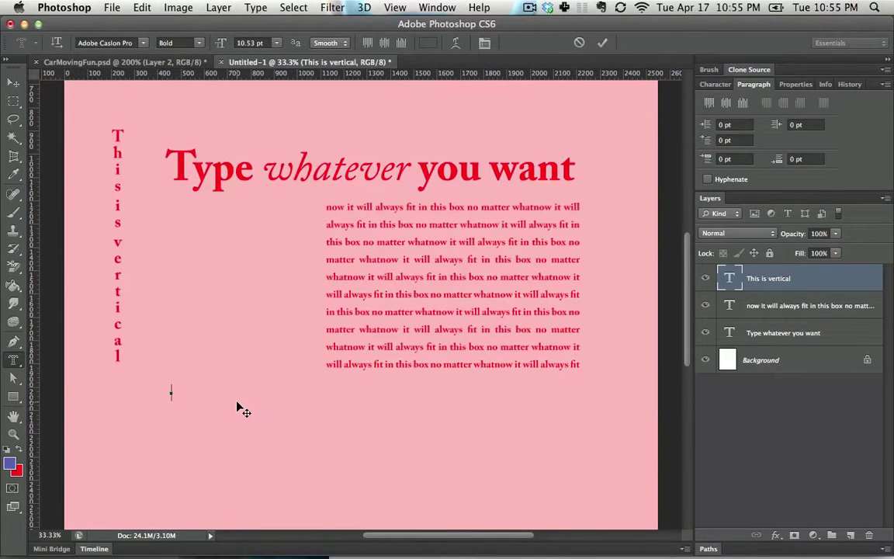
type("Here is")
type(" so")
type("lection from")
type(" text")
key("super+Return")
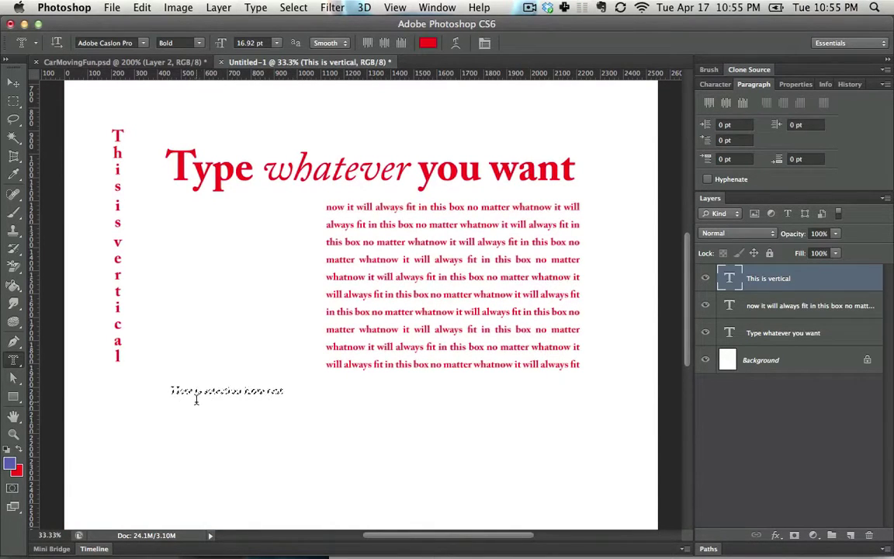
Deselect the text-shaped selection.
left_click(14, 361)
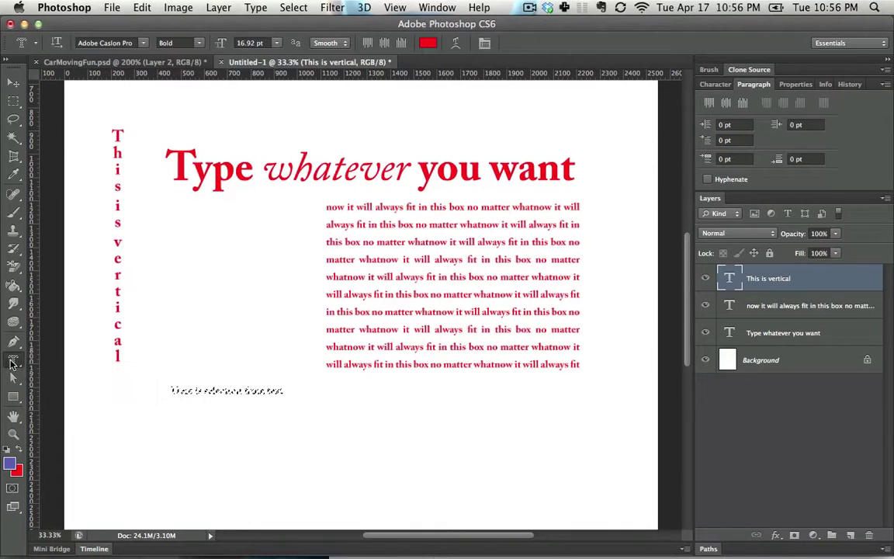
left_click_drag(13, 359, 69, 392)
left_click(4, 359)
key("ctrl+d")
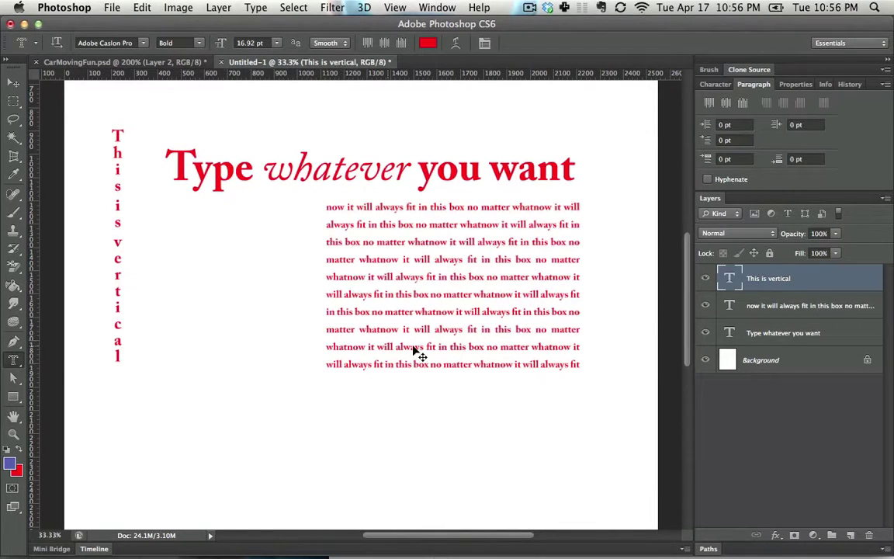
Select the "Type whatever you want" layer and load its letter shapes as a selection.
left_click(753, 333)
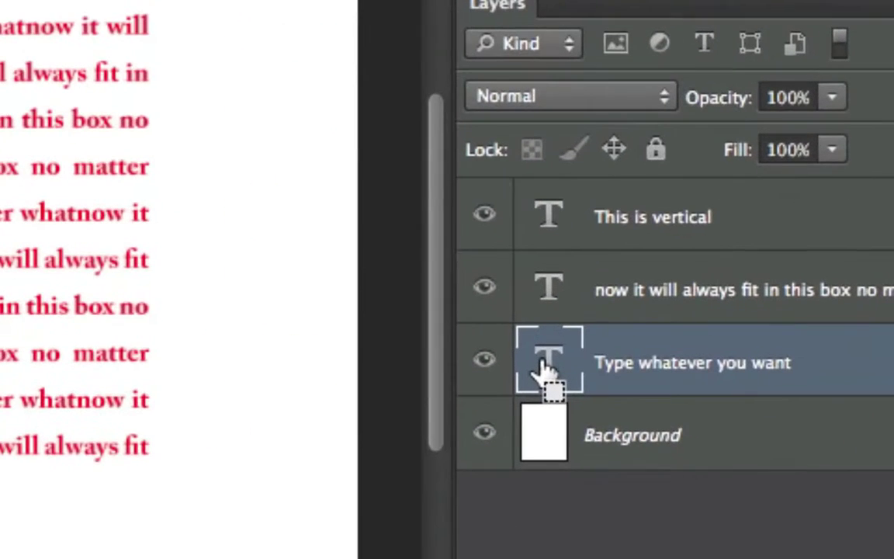
mouse_move(546, 366)
left_mouse_down()
mouse_move(558, 371)
mouse_move(552, 375)
left_mouse_up()
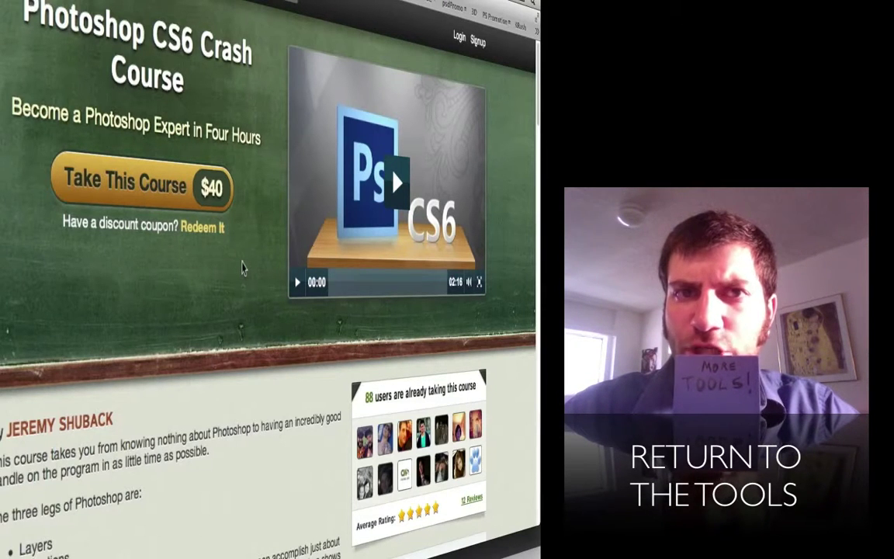
scroll(242, 268, "down", 3)
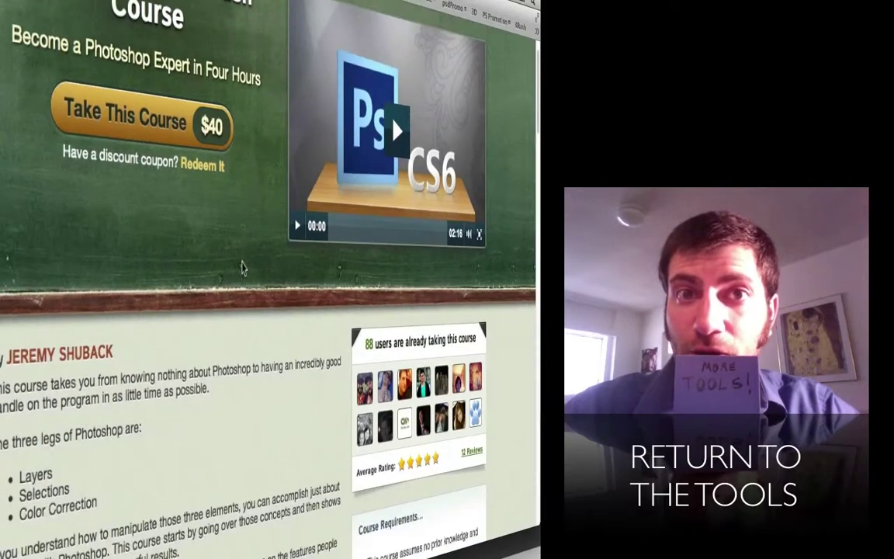
scroll(242, 268, "down", 5)
scroll(242, 268, "down", 4)
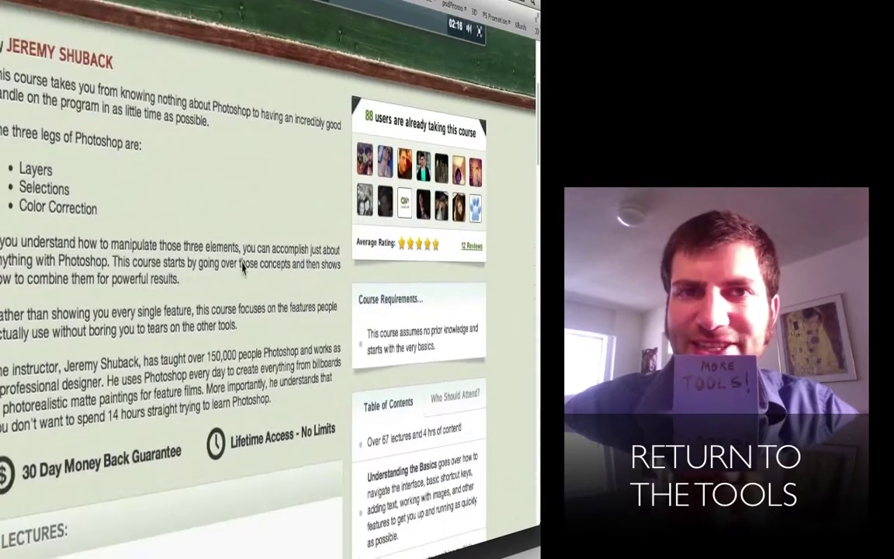
scroll(242, 268, "down", 1)
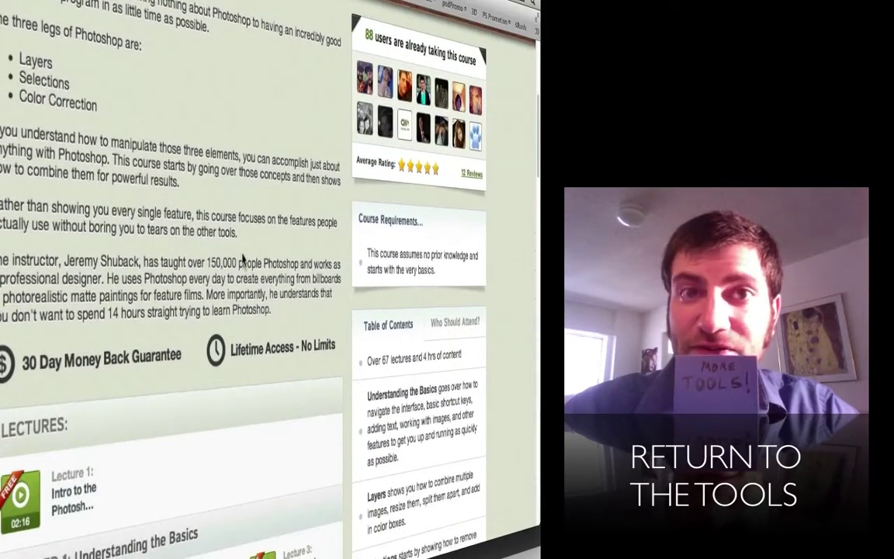